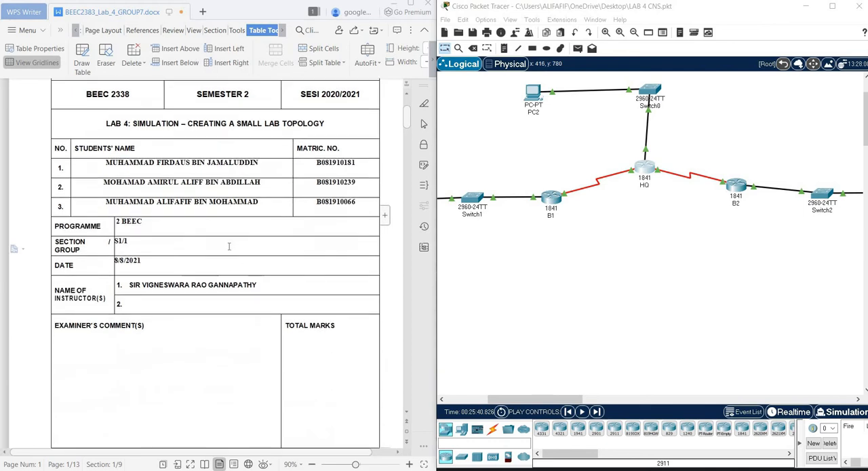
Review the lab report from its cover page through the topology diagram to the Task 1 addressing scheme instructions
scroll(228, 246, "down", 12)
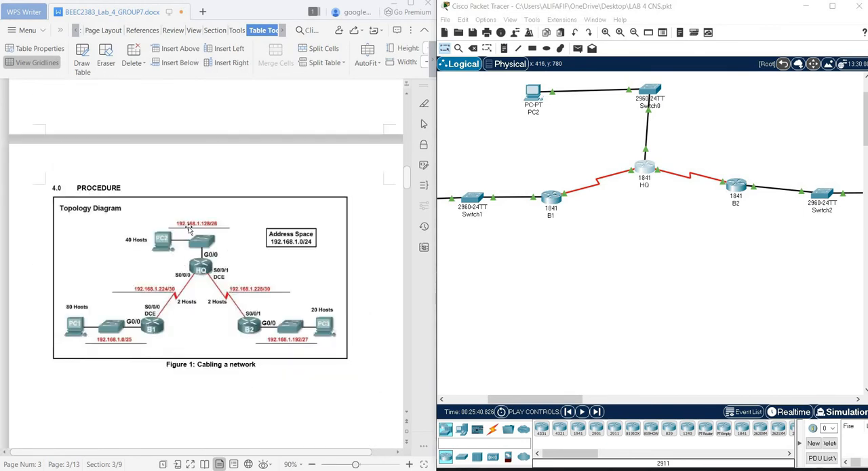
scroll(213, 239, "down", 5)
scroll(213, 239, "down", 15)
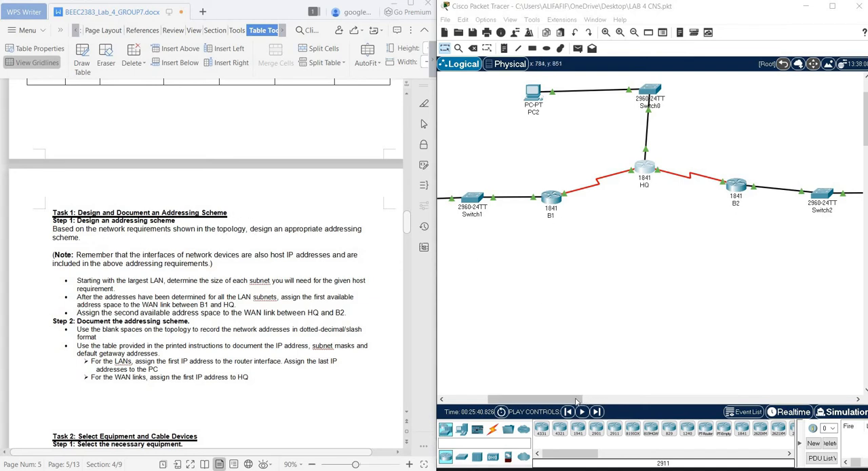
left_click_drag(577, 401, 521, 402)
scroll(141, 242, "down", 1)
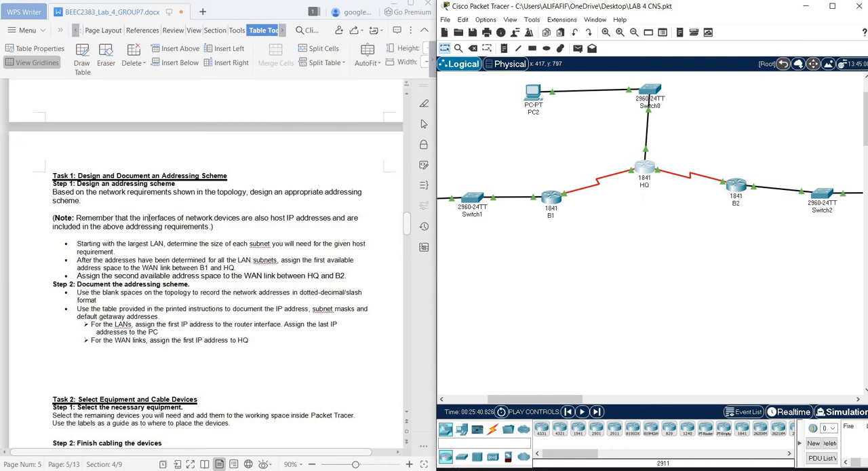
Examine the Addressing Table and the Subnet Addressing Table in the lab report, comparing device addresses with the subnet ranges
scroll(144, 218, "up", 15)
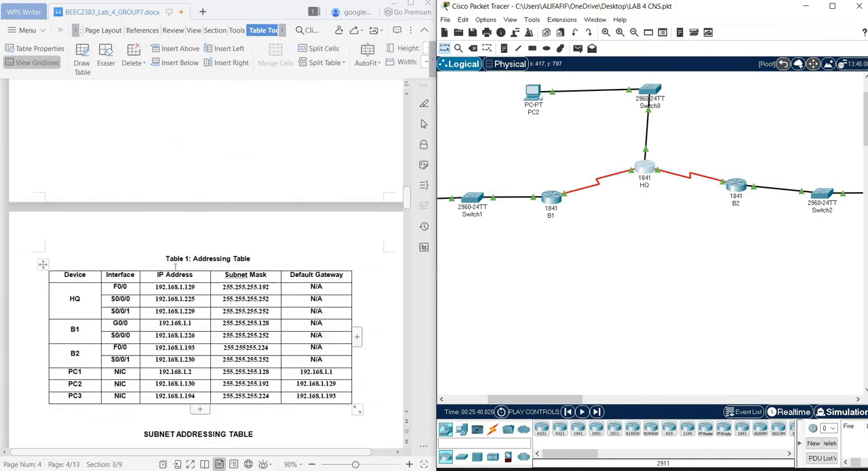
scroll(175, 266, "down", 3)
scroll(177, 236, "down", 10)
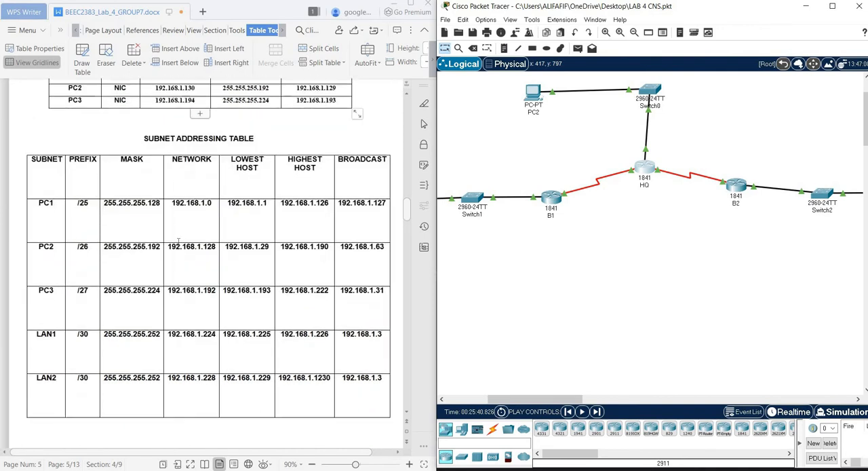
scroll(221, 213, "up", 8)
scroll(218, 215, "up", 2)
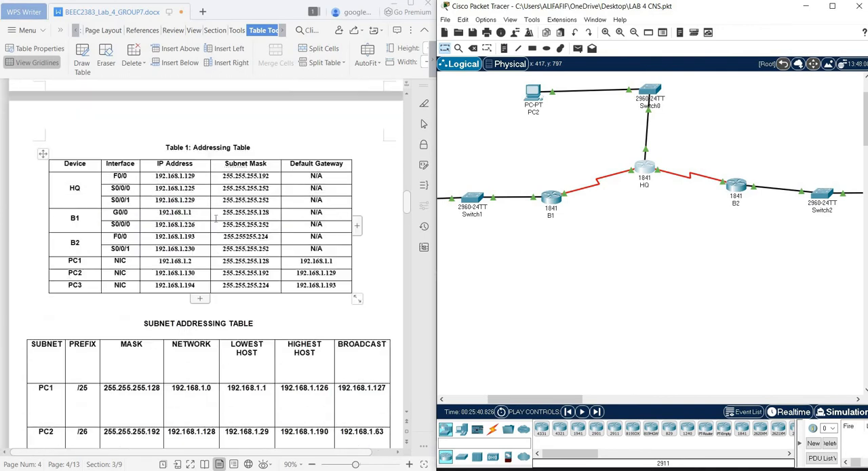
scroll(216, 218, "down", 15)
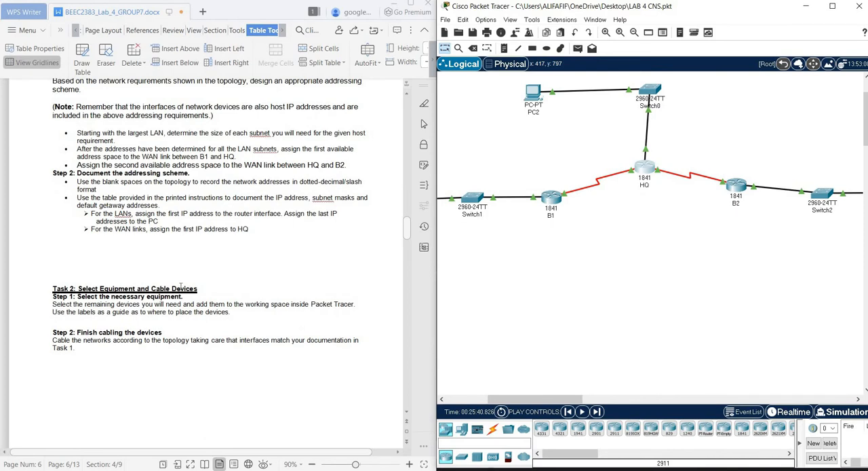
scroll(181, 286, "up", 10)
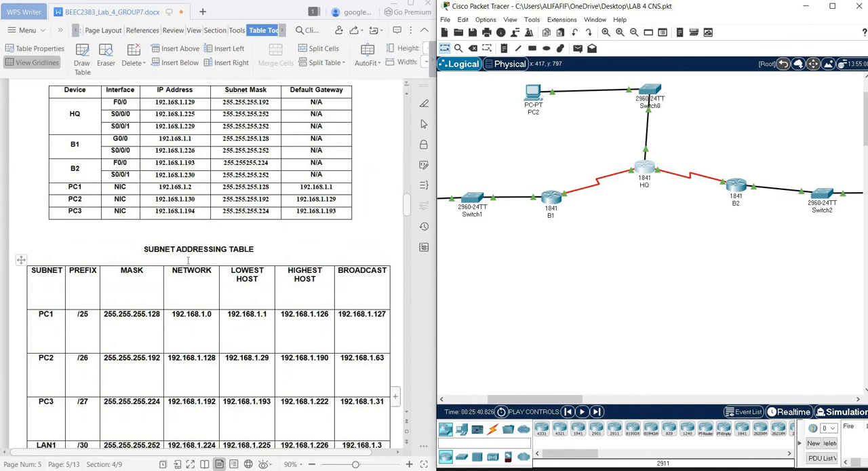
scroll(200, 198, "up", 2)
Read the Task 2 equipment and cabling instructions and look over the built topology from PC1 across to Switch2
scroll(201, 304, "down", 2)
scroll(208, 309, "down", 12)
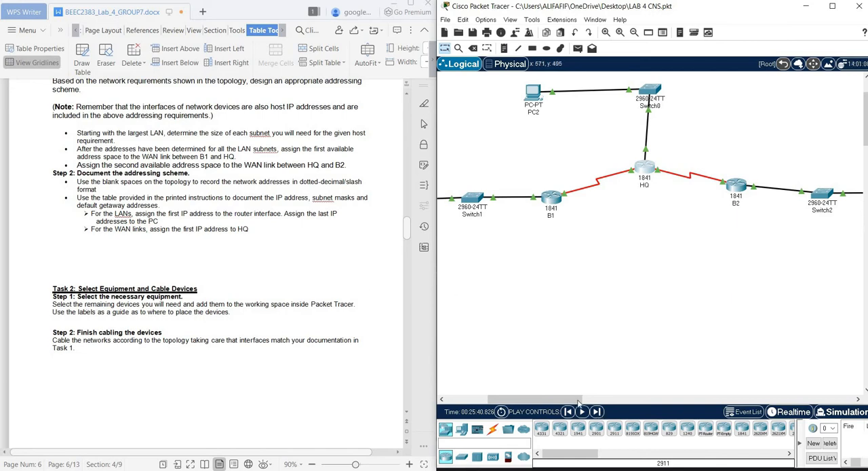
scroll(572, 200, "left", 3)
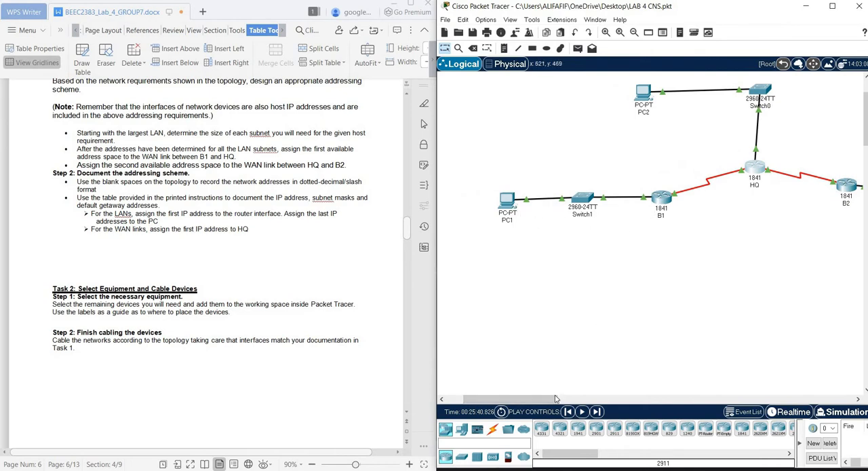
scroll(579, 398, "right", 3)
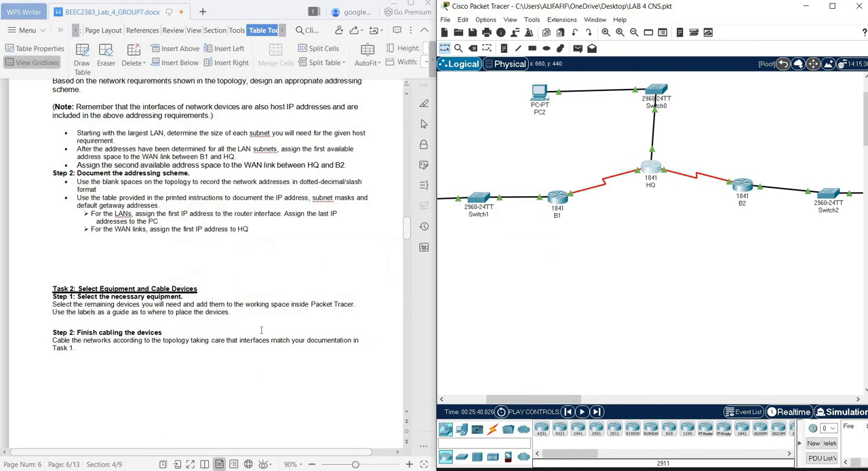
Read the Task 3 basic configuration instructions in the report, highlighting the block of CLI commands for router HQ
scroll(260, 329, "down", 10)
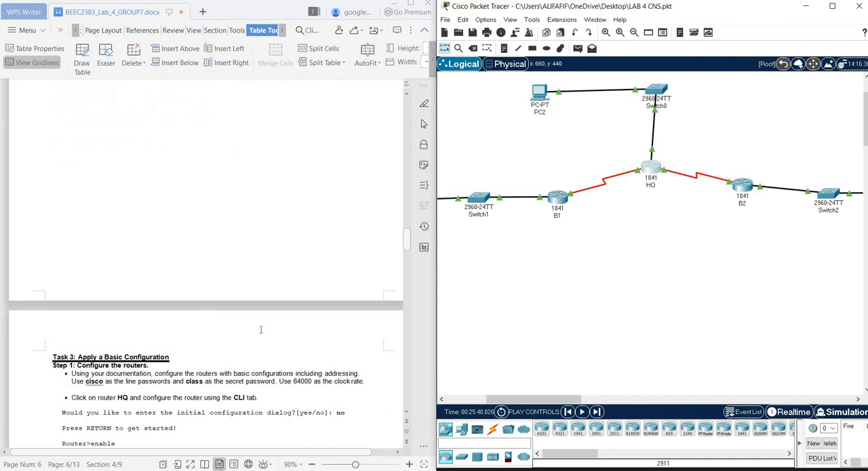
scroll(260, 329, "down", 2)
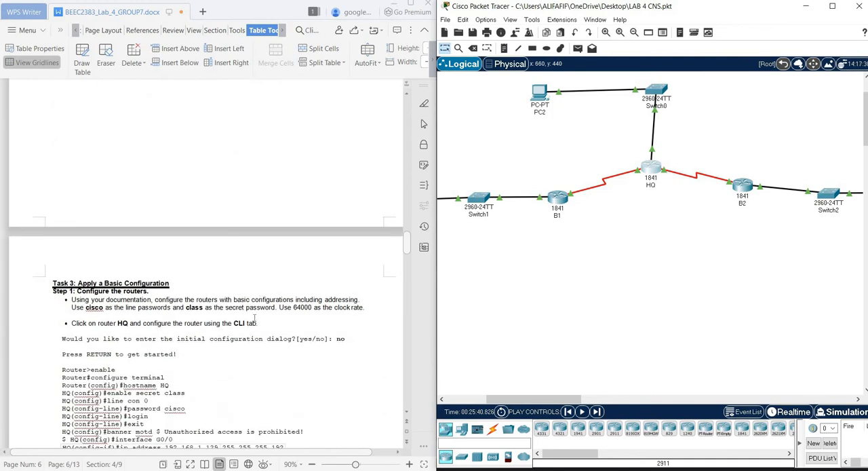
scroll(253, 312, "down", 1)
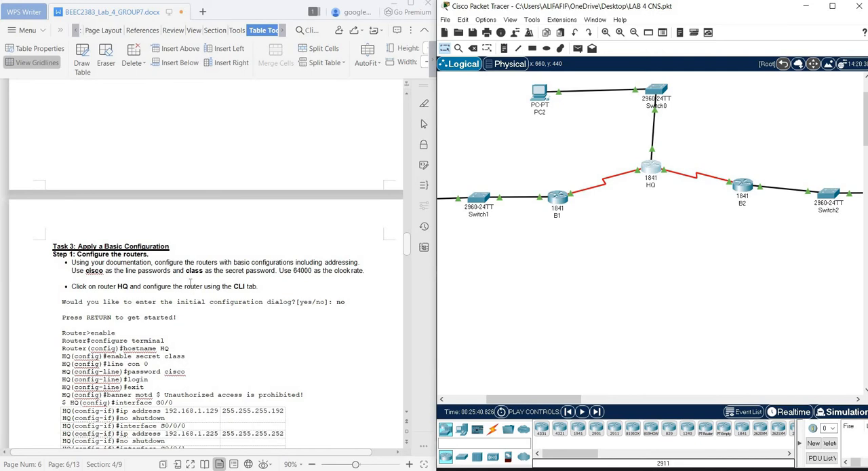
scroll(190, 281, "down", 1)
scroll(190, 282, "down", 2)
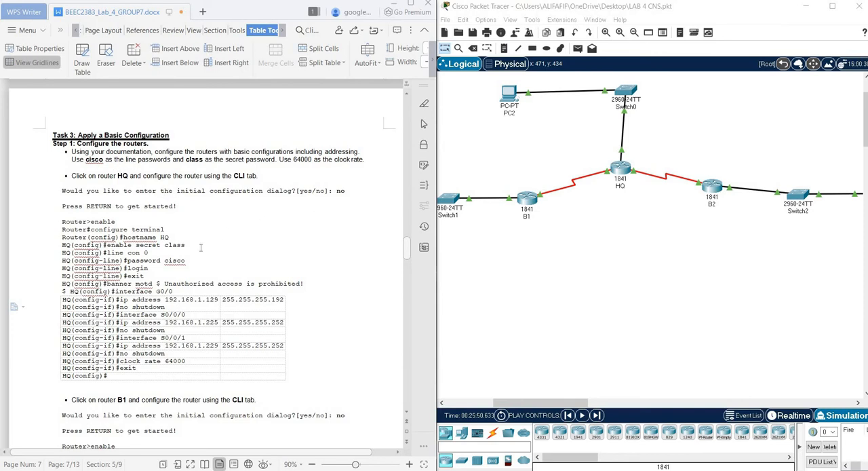
left_click_drag(63, 221, 293, 372)
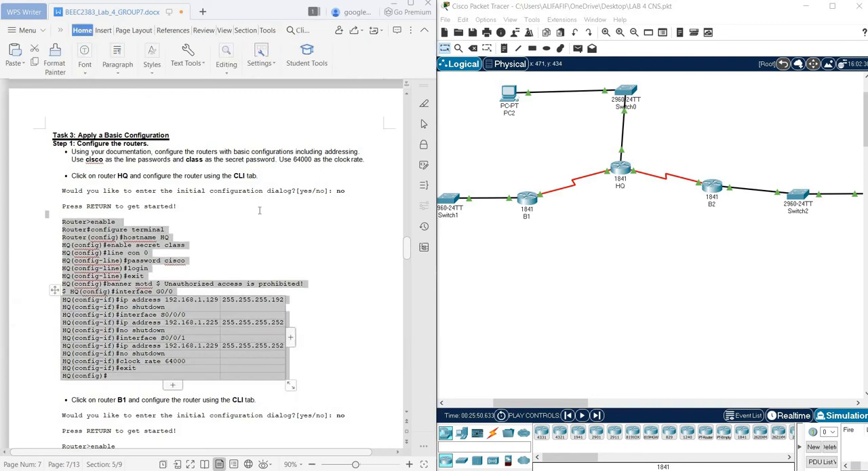
left_click(253, 226)
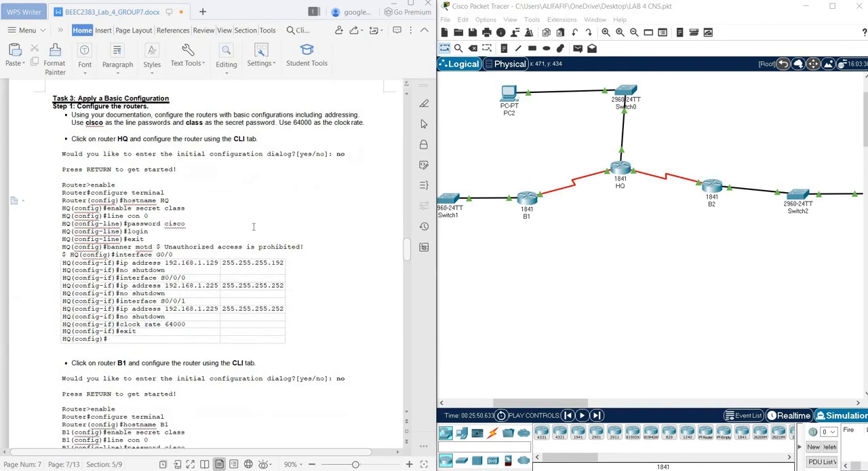
scroll(253, 227, "down", 3)
Inspect the FastEthernet0/0, Serial0/0/0 and Serial0/0/1 settings of router HQ against the documented commands, and close its window
left_click(622, 169)
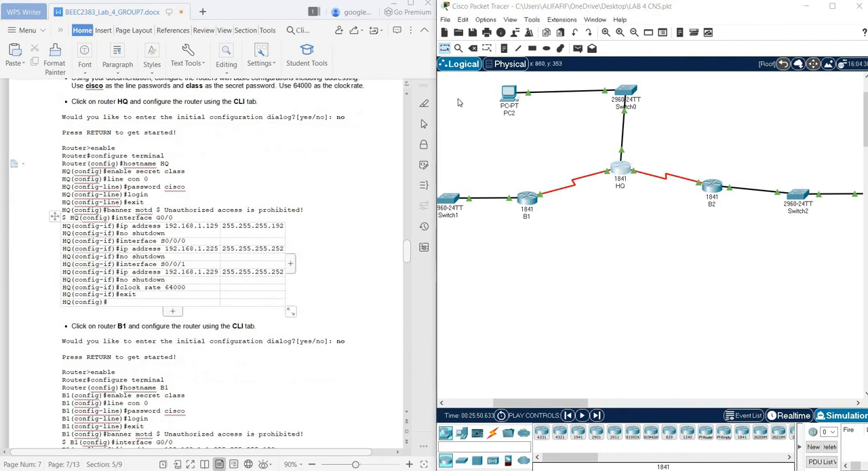
left_click_drag(434, 85, 578, 112)
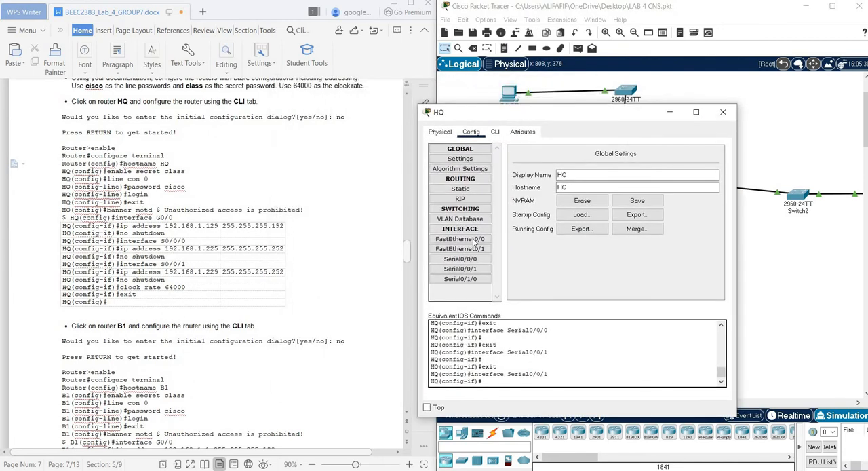
left_click(476, 243)
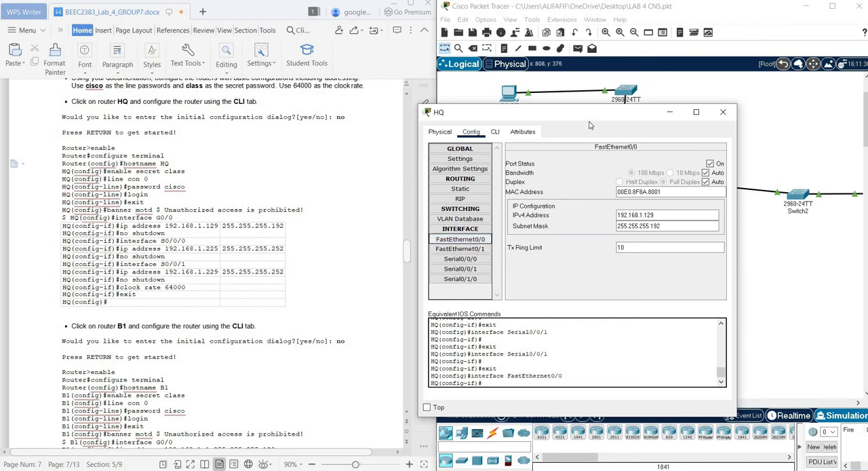
left_click_drag(597, 112, 627, 86)
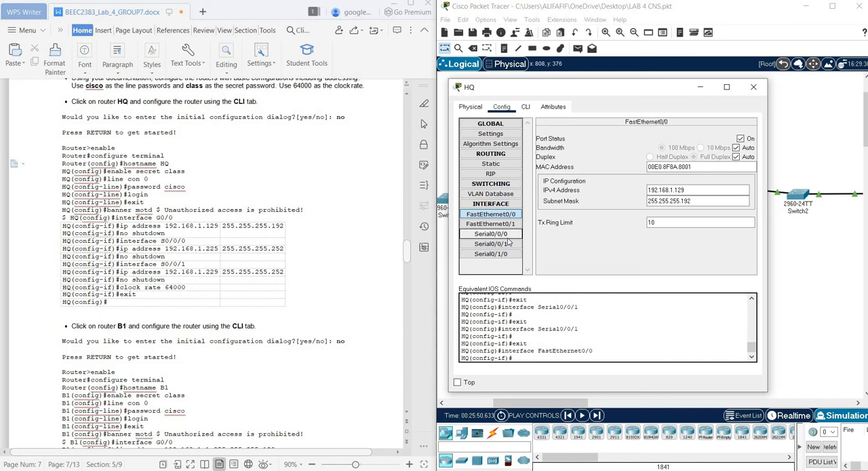
left_click(508, 237)
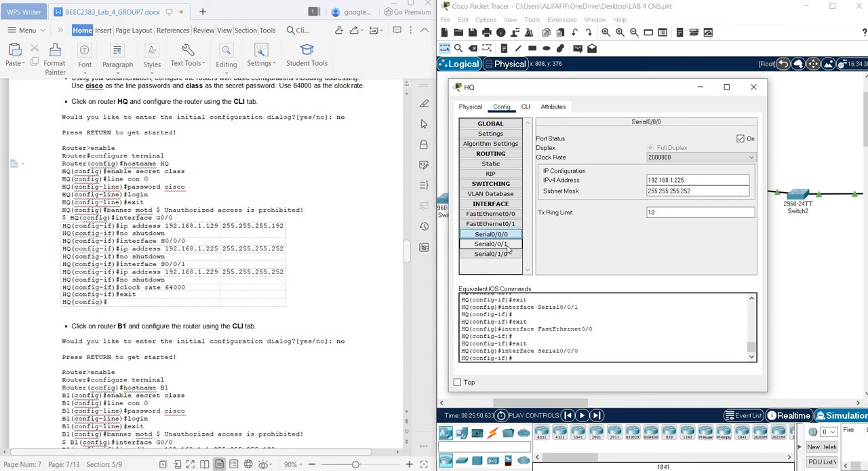
left_click(507, 244)
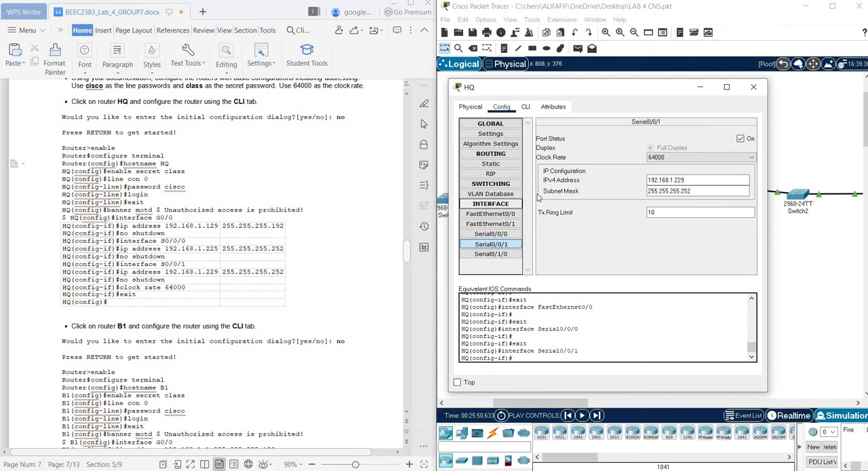
left_click(755, 91)
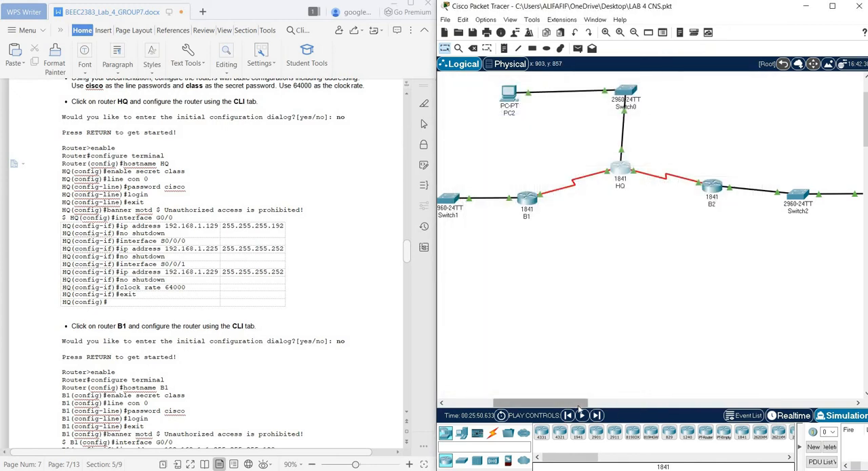
View router B1's global configuration settings beside its documented commands, read on to the Task 4 section, and close B1's window
left_click_drag(580, 408, 586, 407)
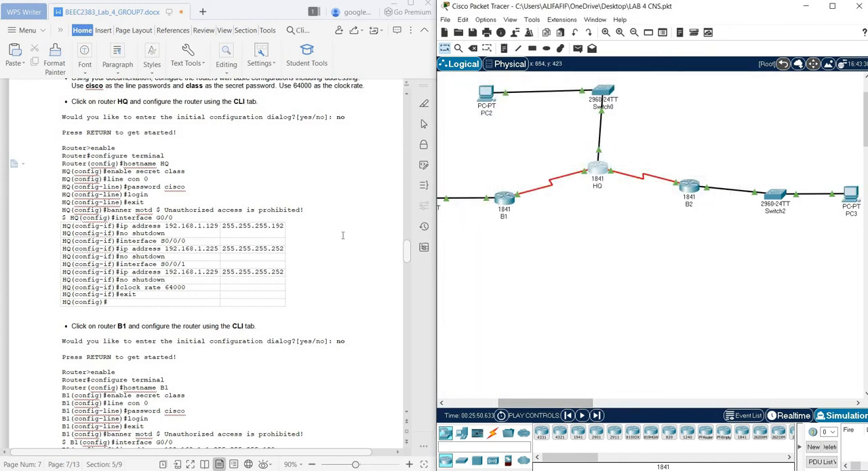
scroll(339, 237, "down", 2)
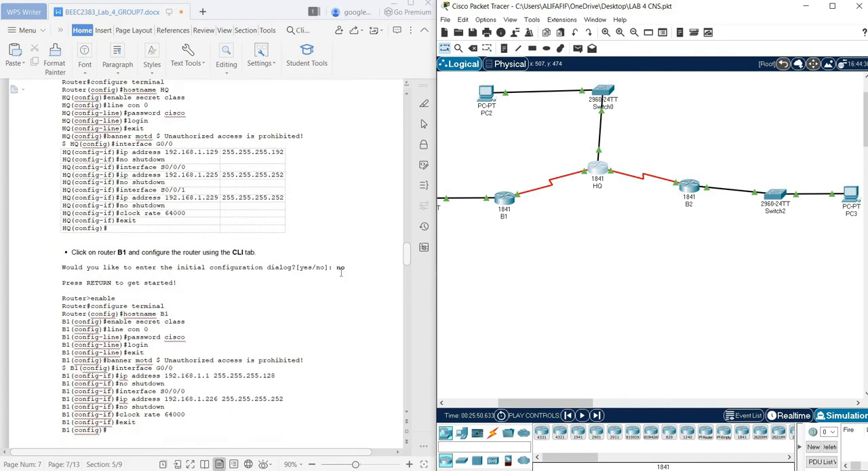
left_click(504, 198)
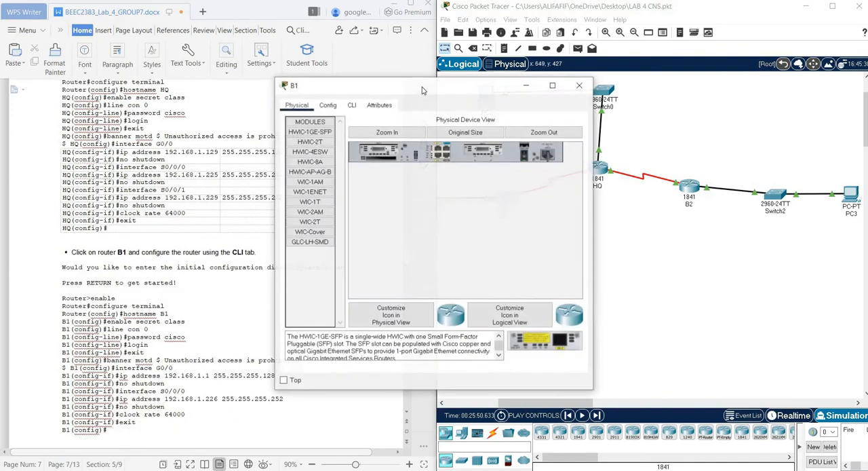
left_click_drag(422, 91, 570, 93)
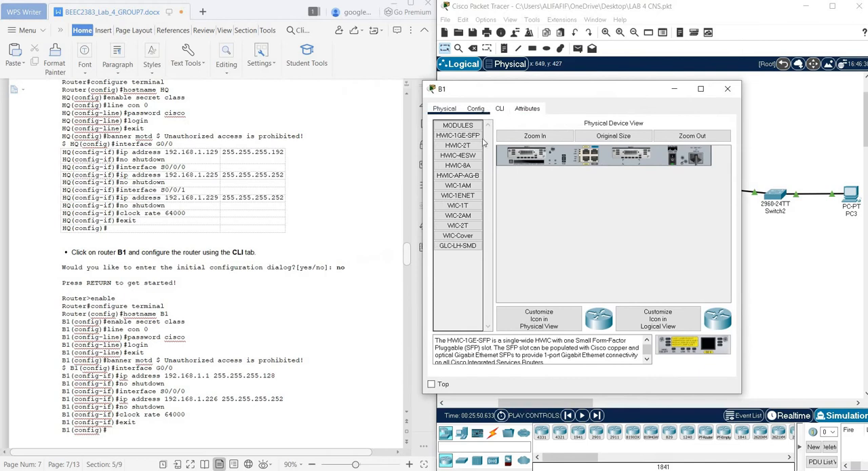
left_click(475, 109)
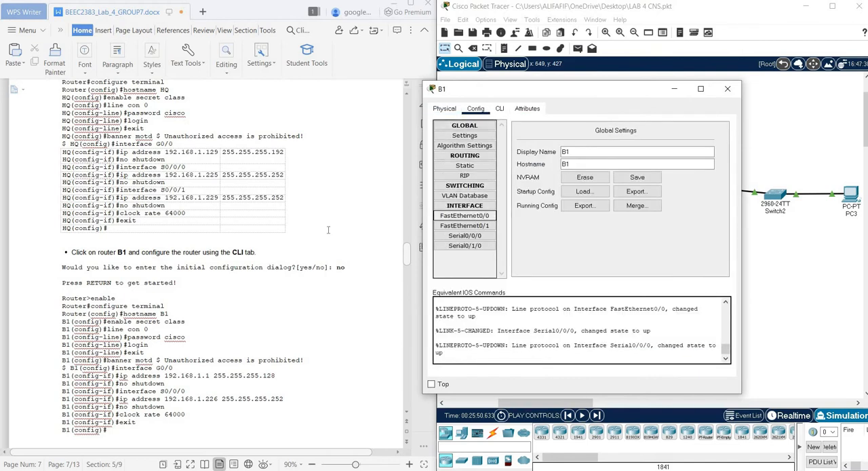
scroll(222, 217, "down", 3)
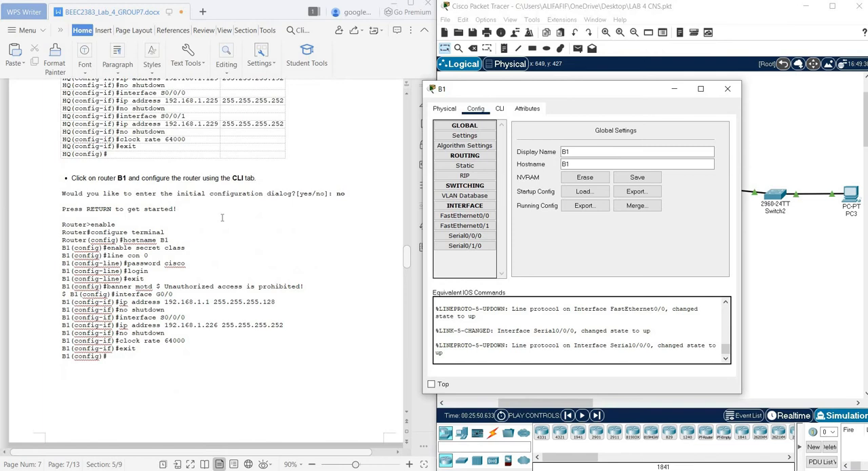
scroll(222, 217, "down", 4)
scroll(222, 217, "down", 10)
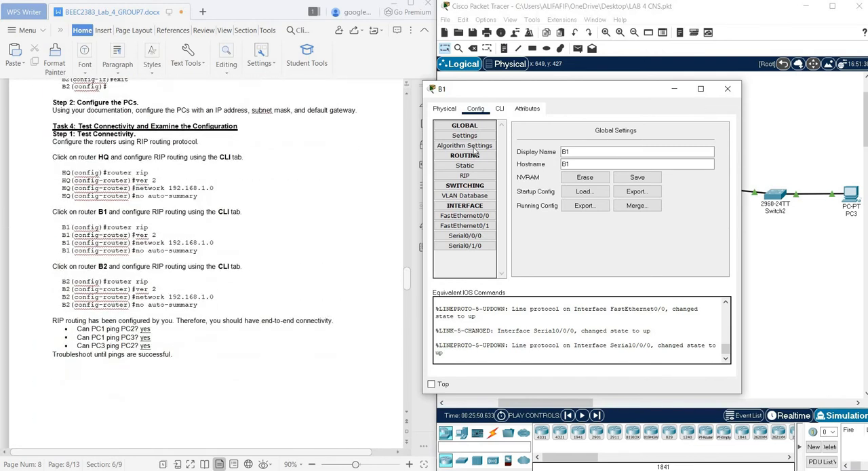
left_click(727, 90)
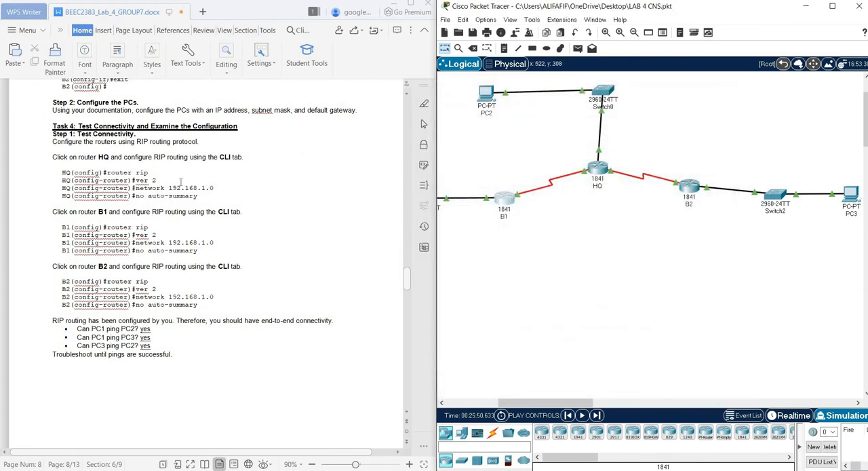
Open router HQ and review the Task 4 RIP routing commands for HQ, B1 and B2, down to the ping connectivity questions
left_click(598, 171)
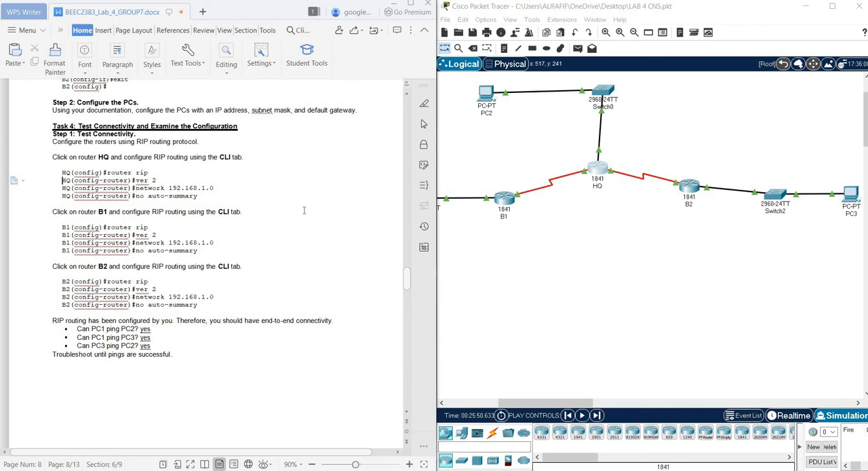
scroll(304, 210, "down", 1)
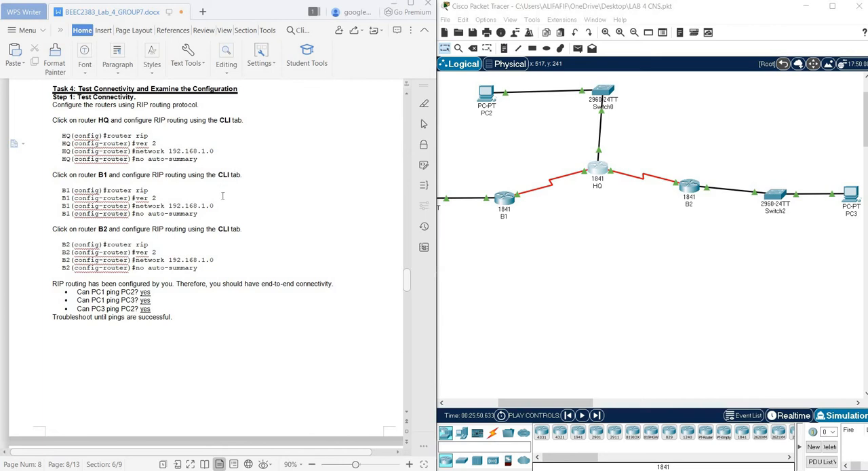
scroll(232, 178, "down", 1)
scroll(209, 248, "down", 1)
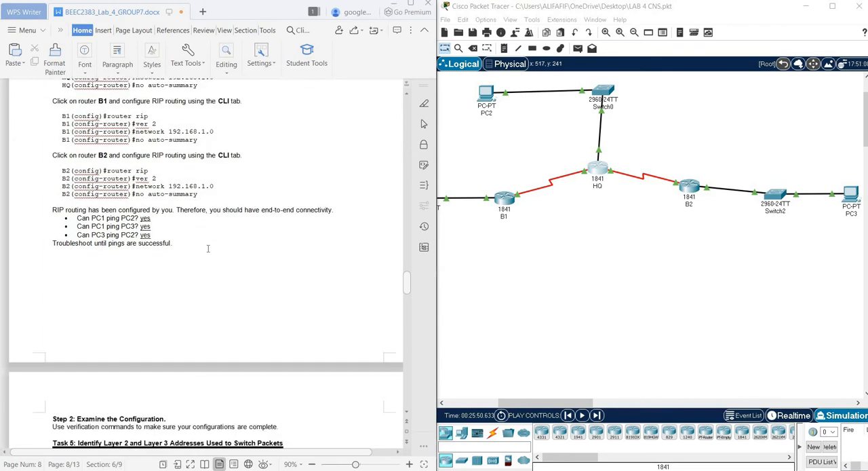
Read the report from the Task 4 ping connectivity questions through the Task 5 address records for PC1, B1, HQ and B2
scroll(206, 231, "up", 1)
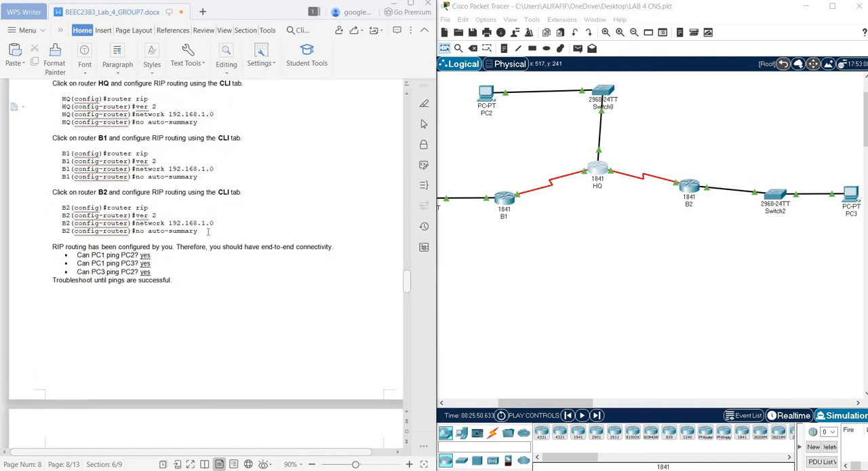
scroll(208, 232, "down", 3)
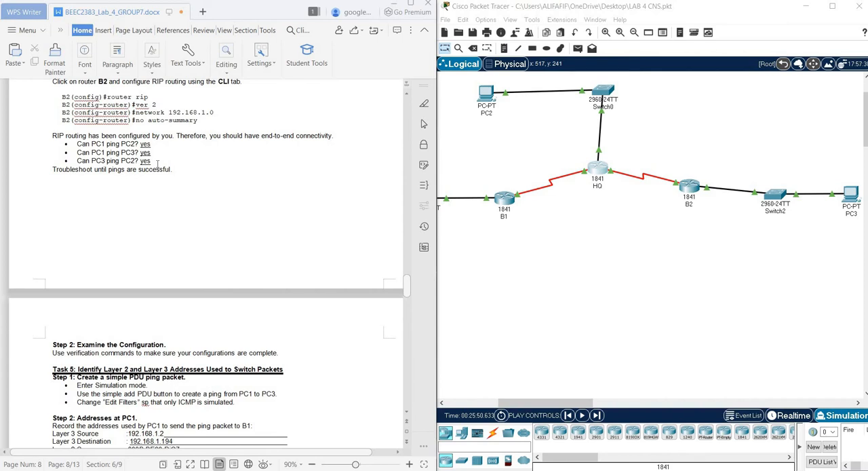
scroll(157, 163, "down", 5)
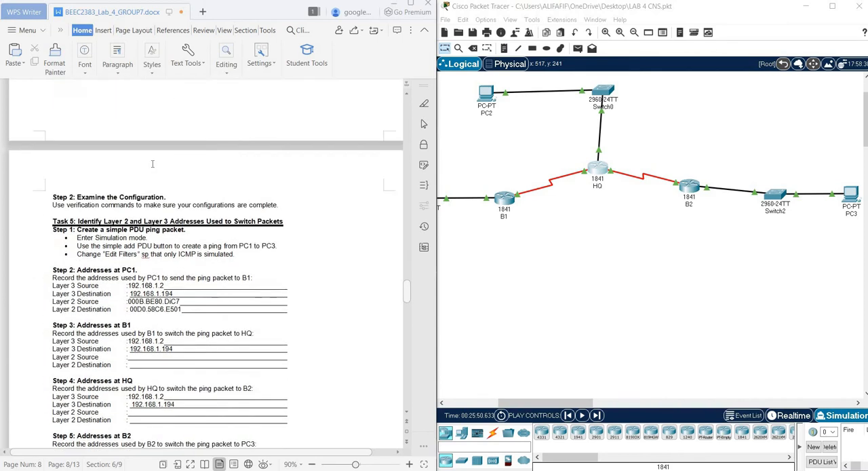
scroll(152, 164, "down", 1)
scroll(153, 163, "down", 1)
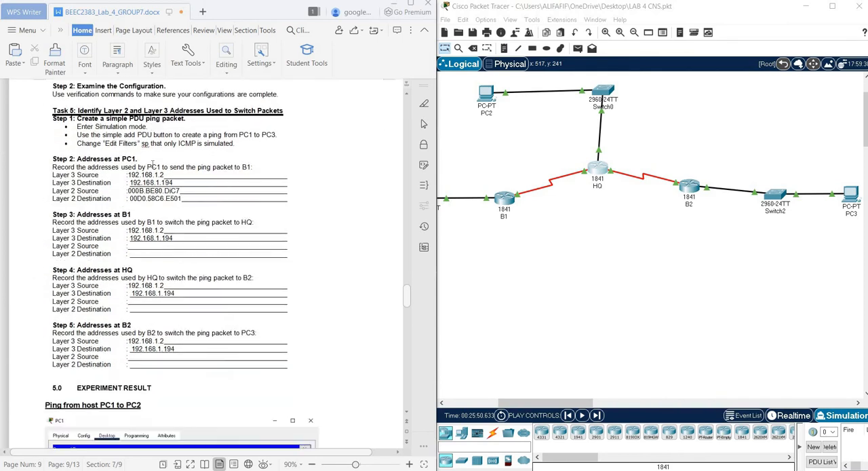
scroll(152, 162, "down", 1)
scroll(151, 161, "up", 1)
Widen the Packet Tracer window to fit the whole topology from PC1 to PC3 beside the Task 5 instructions
left_click_drag(438, 208, 334, 214)
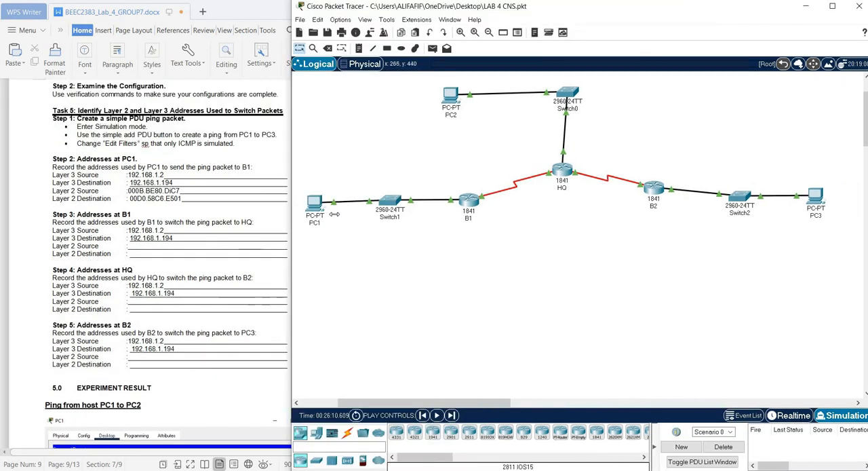
scroll(197, 232, "up", 2)
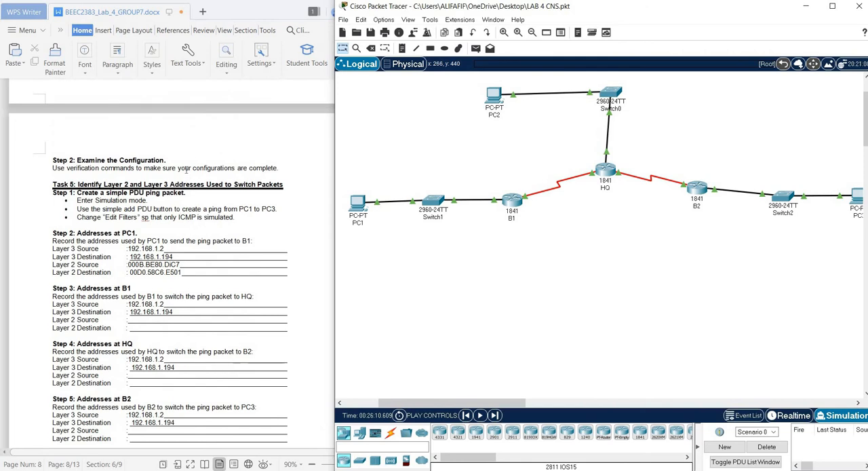
scroll(186, 171, "down", 1)
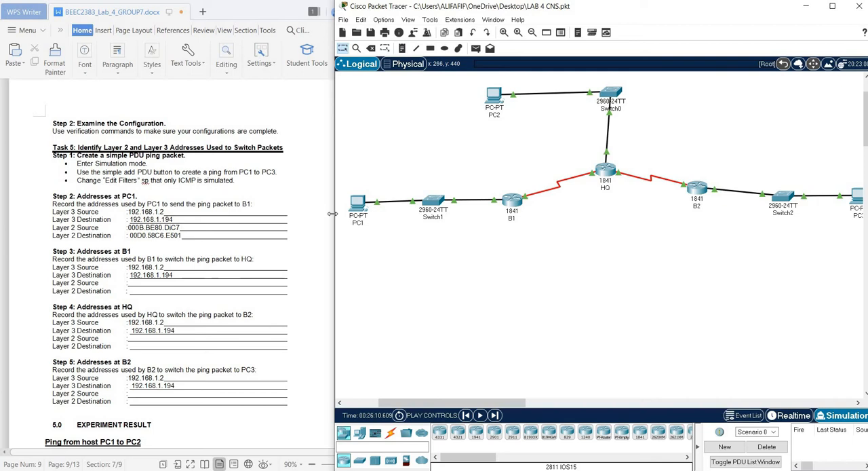
left_click_drag(334, 213, 297, 213)
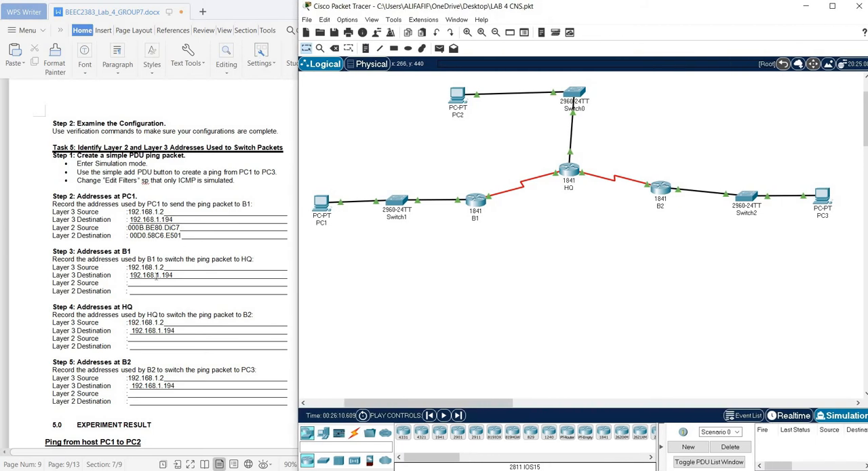
scroll(156, 277, "down", 1)
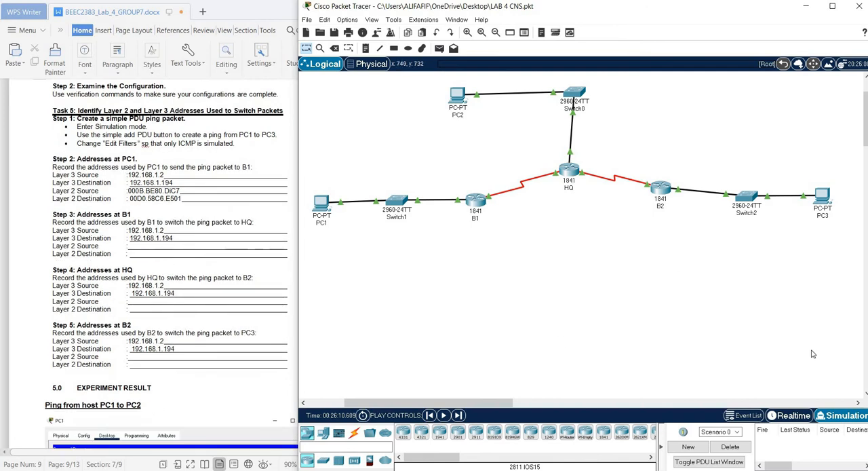
Create a simple PDU ping from PC1 to PC3, and check the ICMP event filter in Simulation mode
left_click(439, 49)
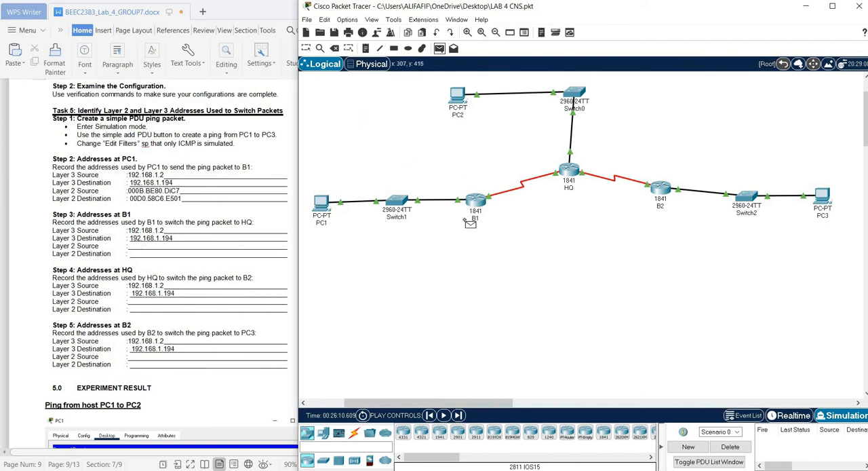
left_click(823, 194)
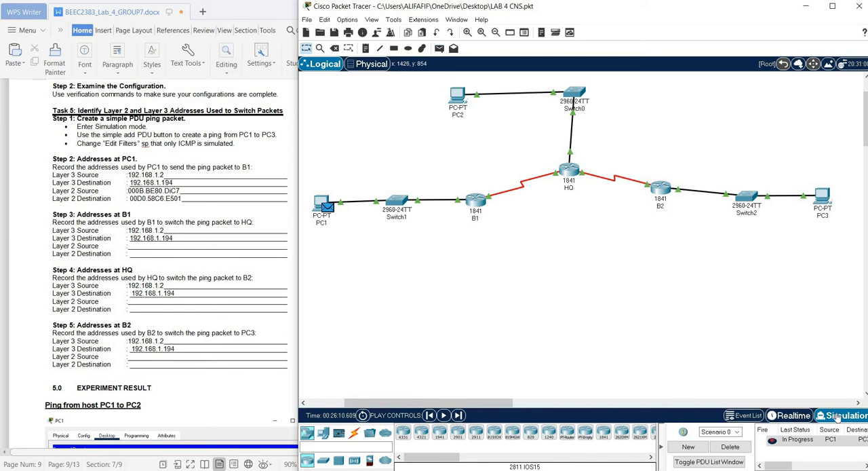
left_click(840, 416)
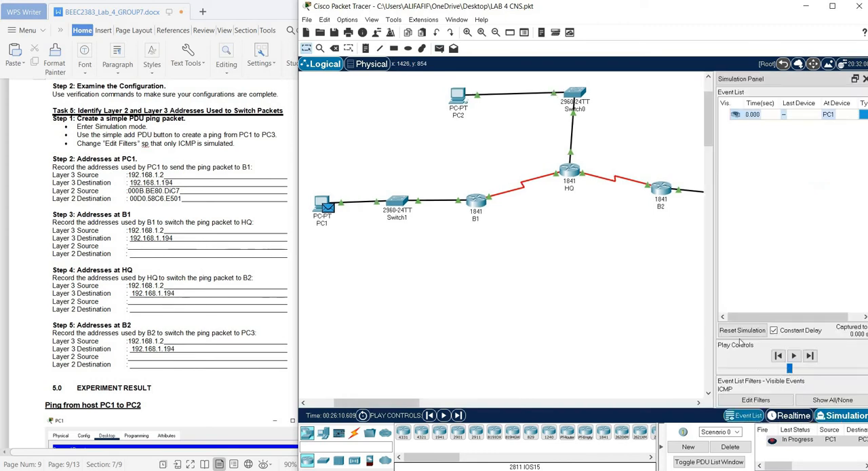
left_click(744, 400)
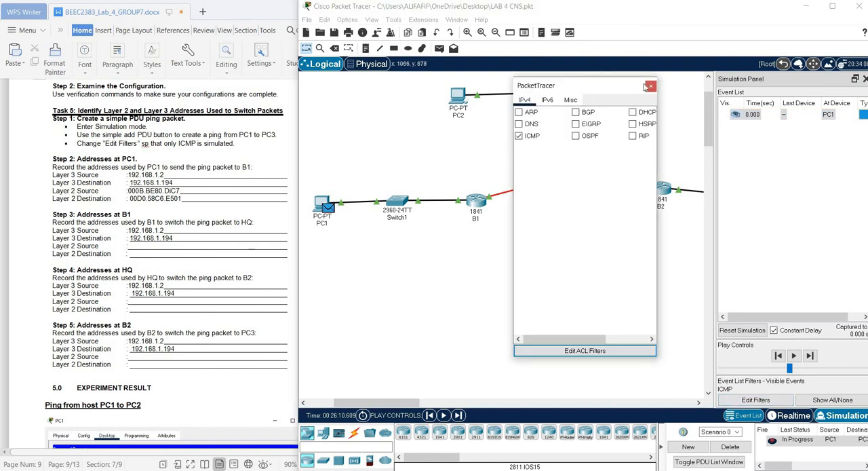
Advance the simulation event by event until the ping has travelled to PC3 and back to PC1
left_click(809, 359)
left_click(810, 359)
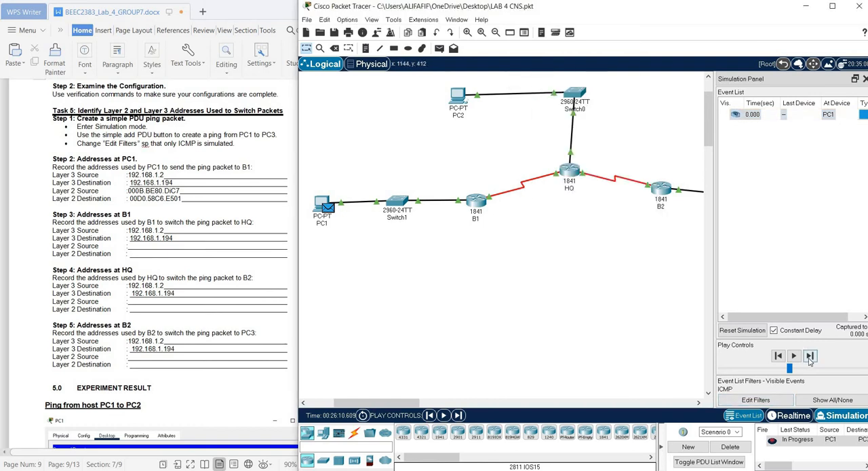
left_click(810, 361)
left_click(810, 359)
left_click(809, 359)
left_click(809, 359)
left_click(809, 360)
left_click(809, 359)
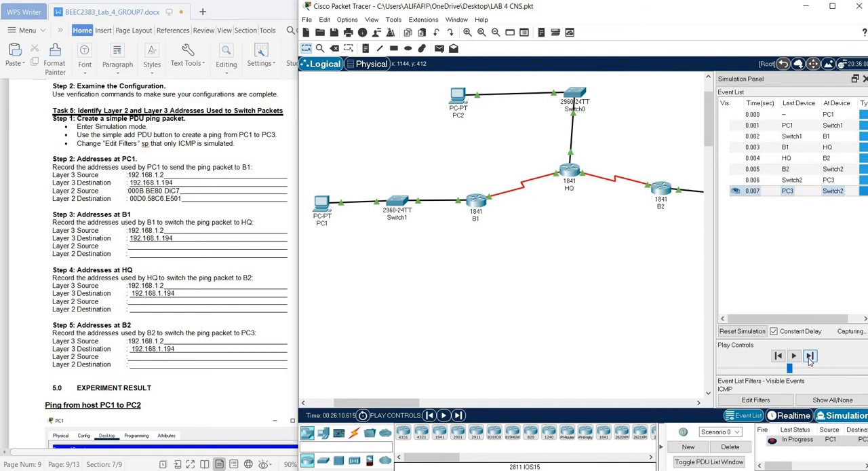
left_click(809, 360)
left_click(809, 360)
left_click(809, 360)
left_click(809, 359)
left_click(809, 360)
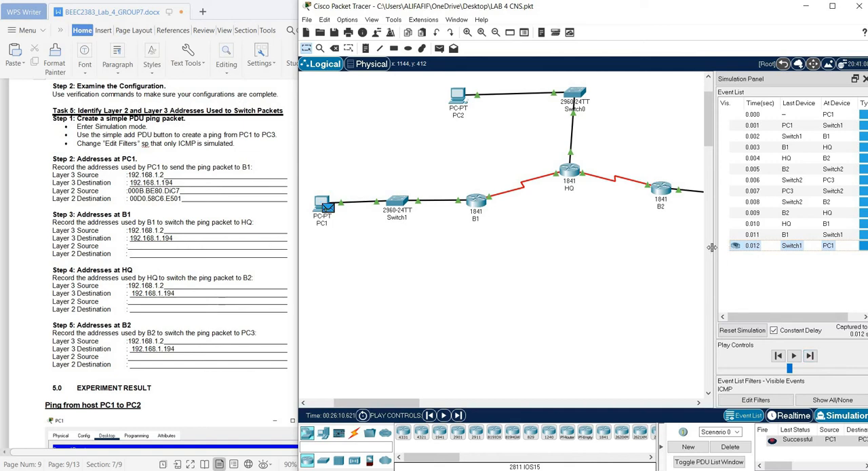
Widen the event list and compare the PDU details at PC1 with the report's Layer 3 and Layer 2 addresses, highlighting those lines
left_click_drag(671, 235, 657, 234)
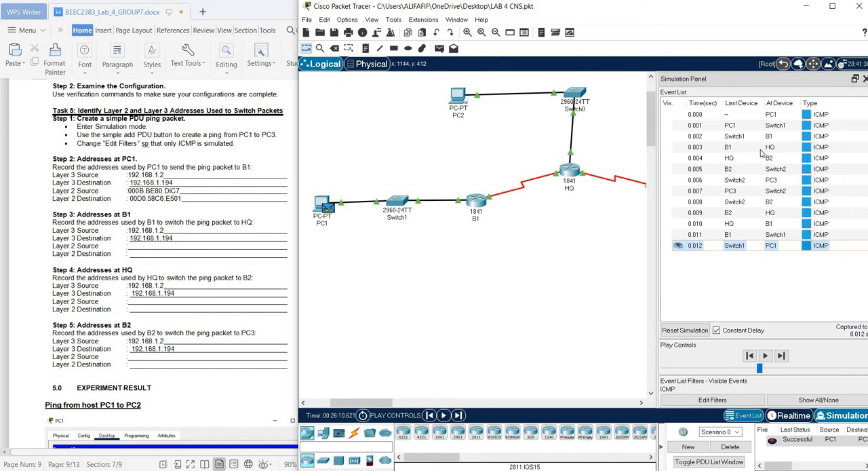
left_click(770, 115)
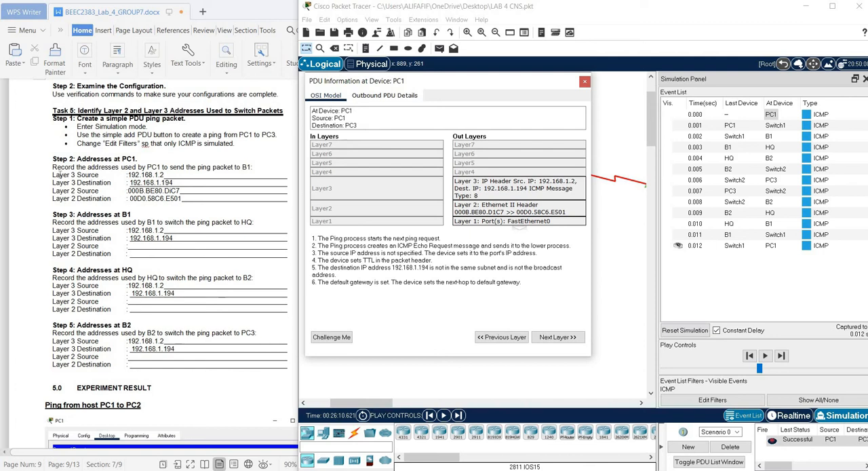
left_click(95, 175)
triple_click(95, 175)
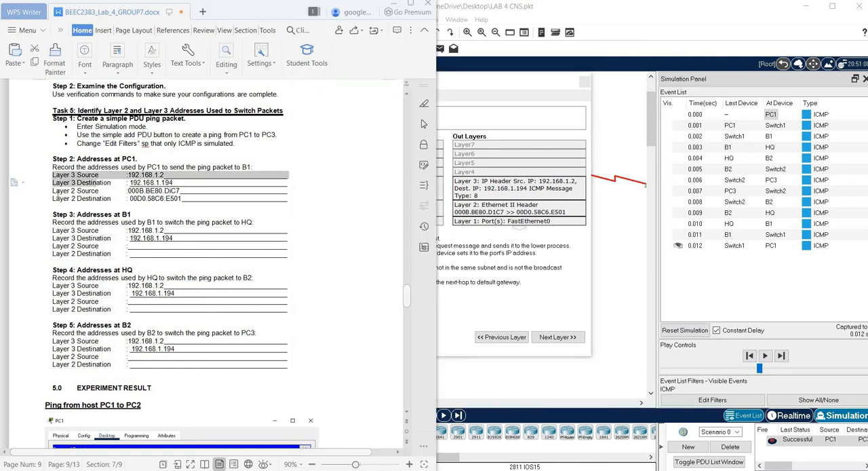
left_click_drag(53, 190, 49, 206)
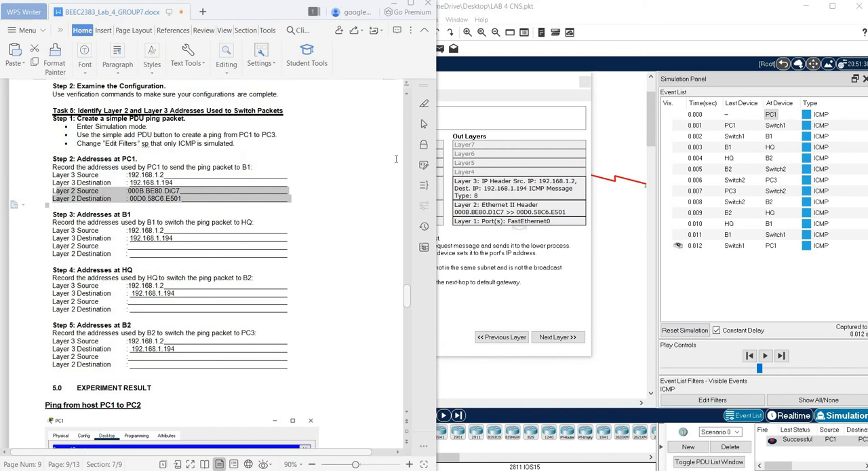
left_click(340, 157)
left_click(496, 98)
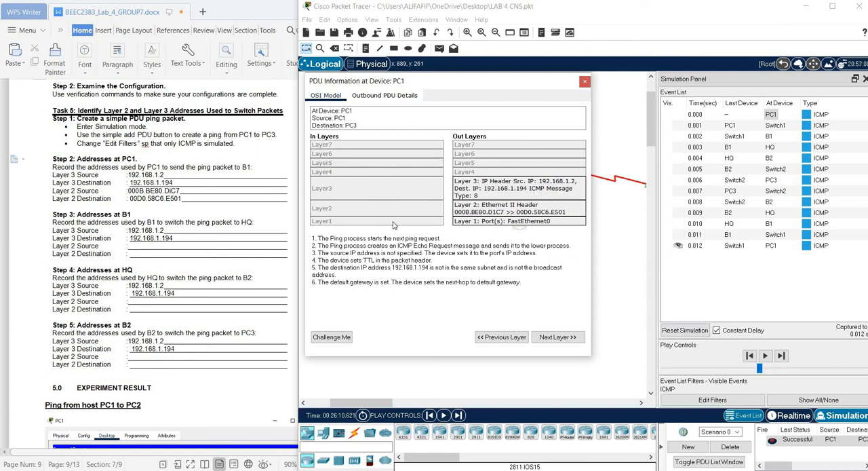
Inspect the PDU information at routers B1, HQ and B2 for the outbound ping, closing each window after viewing
left_click(770, 138)
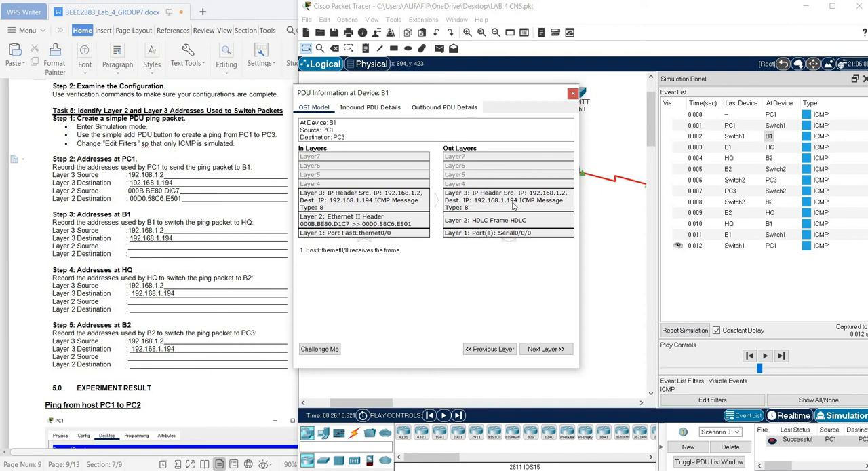
left_click(572, 94)
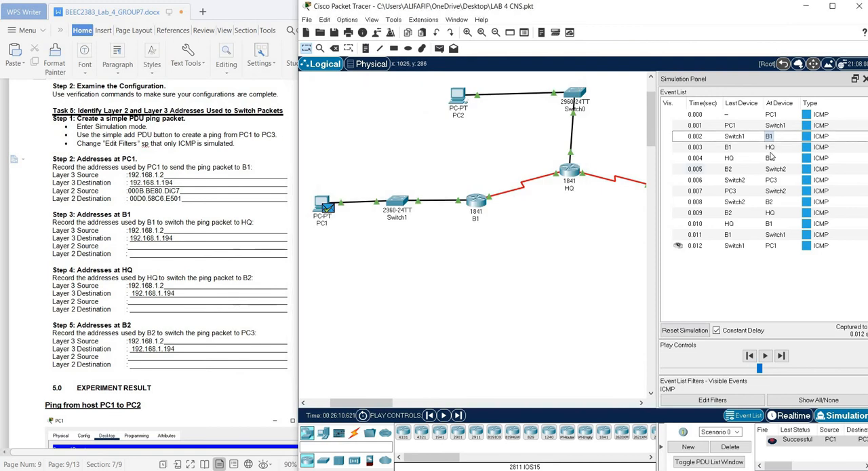
left_click(770, 147)
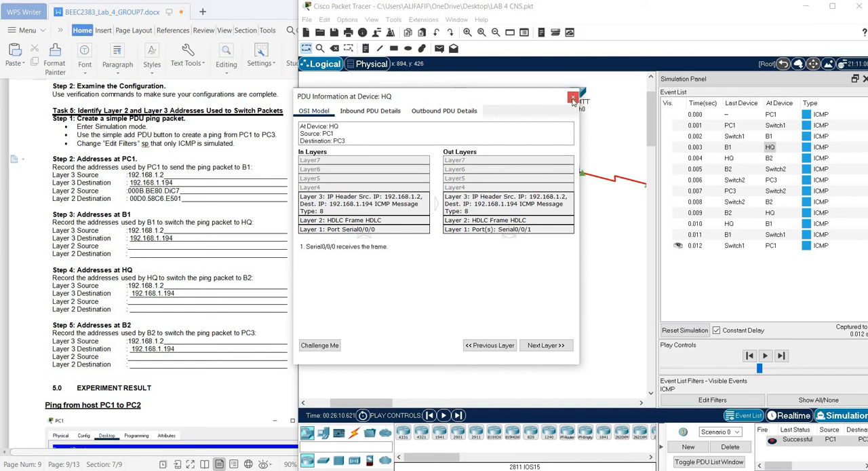
left_click(573, 97)
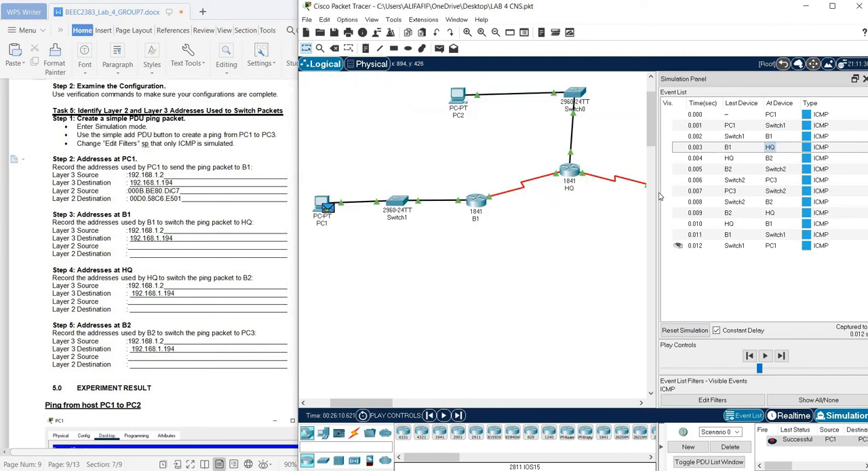
left_click(770, 157)
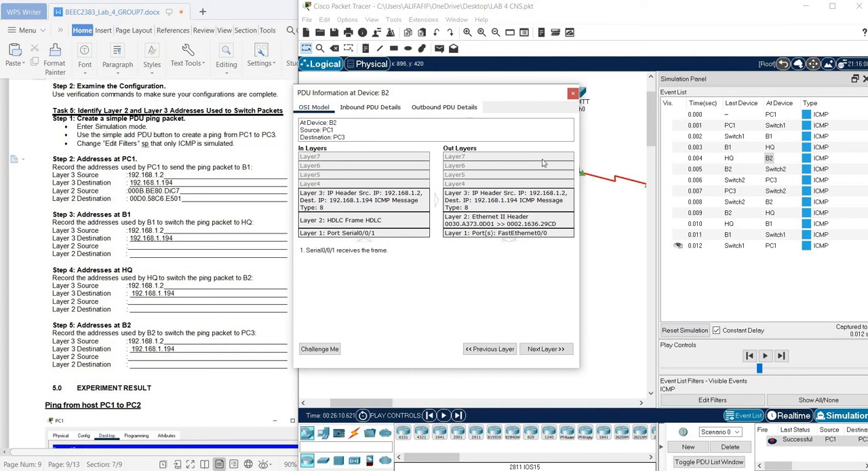
left_click(572, 94)
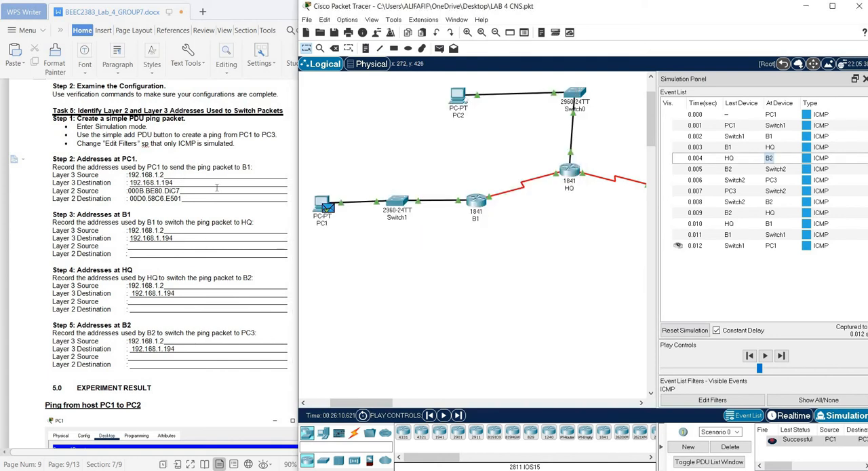
Read on to the Experiment Result section and uncover the full screenshot of the ping from PC1 to PC2
scroll(217, 187, "down", 2)
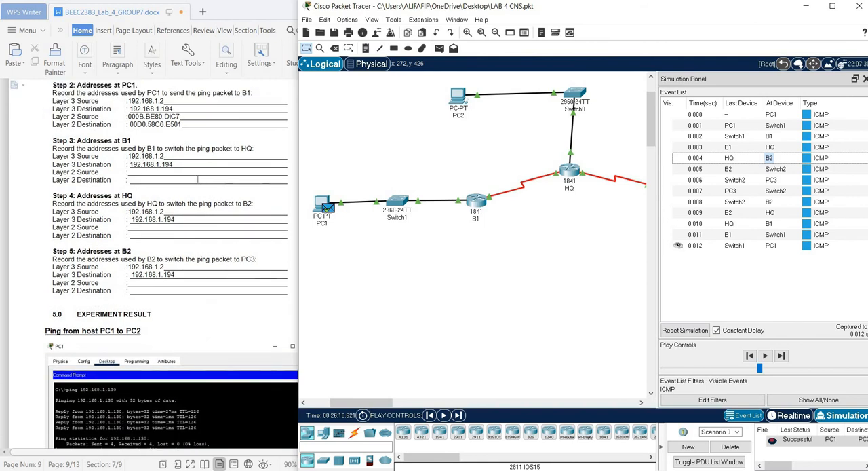
scroll(197, 179, "down", 4)
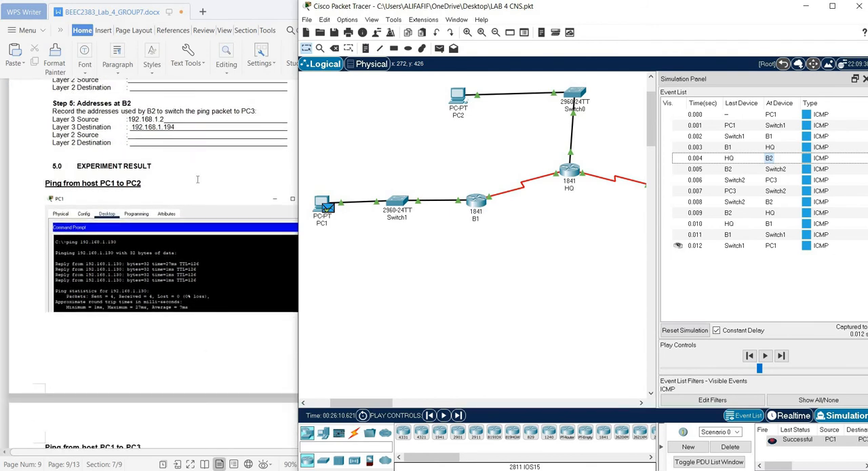
scroll(197, 179, "down", 1)
scroll(192, 173, "down", 1)
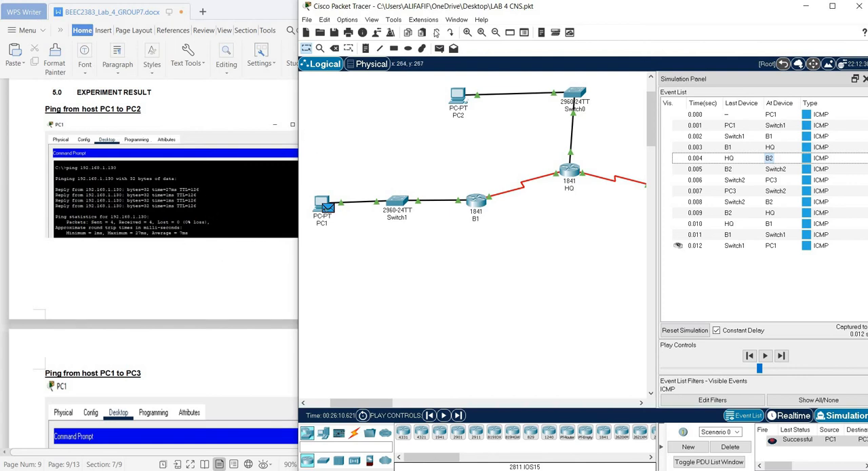
left_click_drag(299, 160, 437, 159)
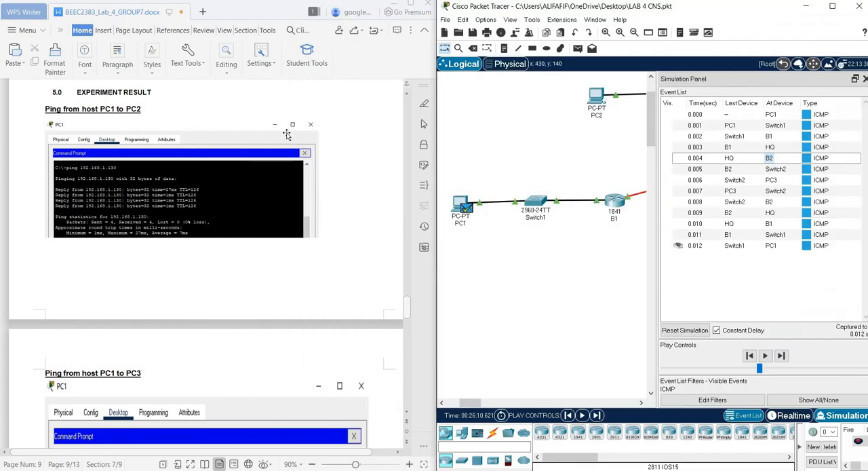
scroll(229, 186, "down", 1)
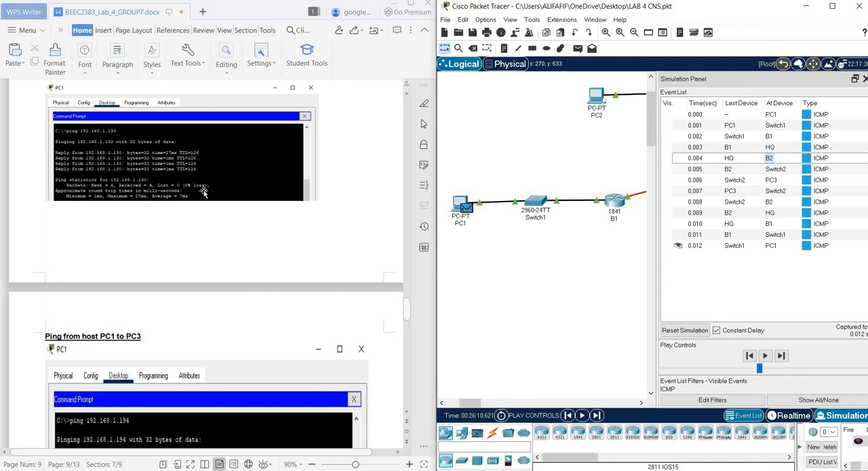
Review the report's screenshot of the ping from PC1 to PC3, down to the PC3 to PC1 heading
scroll(203, 192, "down", 1)
scroll(203, 193, "down", 1)
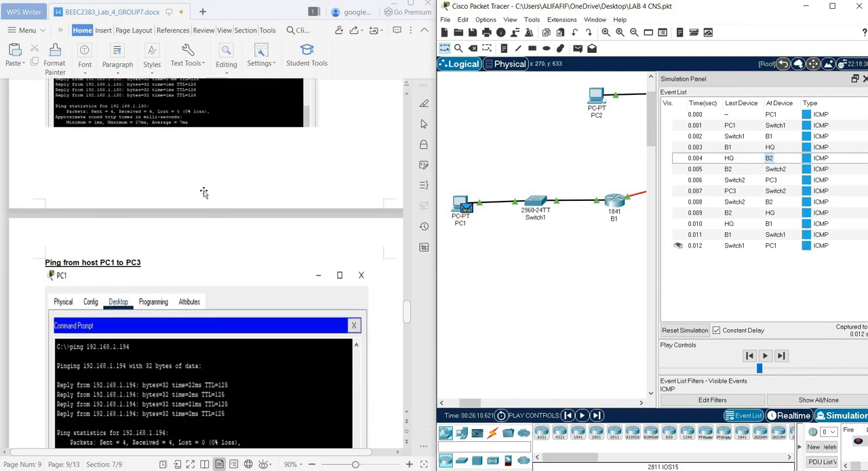
scroll(203, 192, "up", 3)
scroll(203, 193, "down", 5)
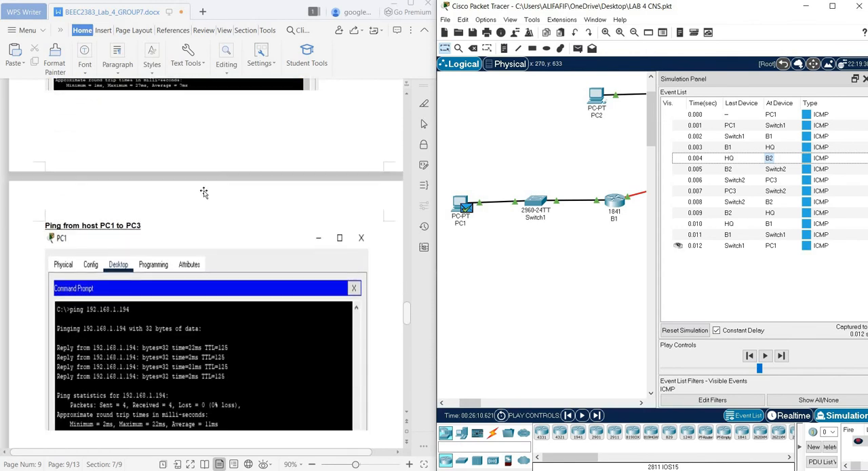
scroll(204, 193, "down", 1)
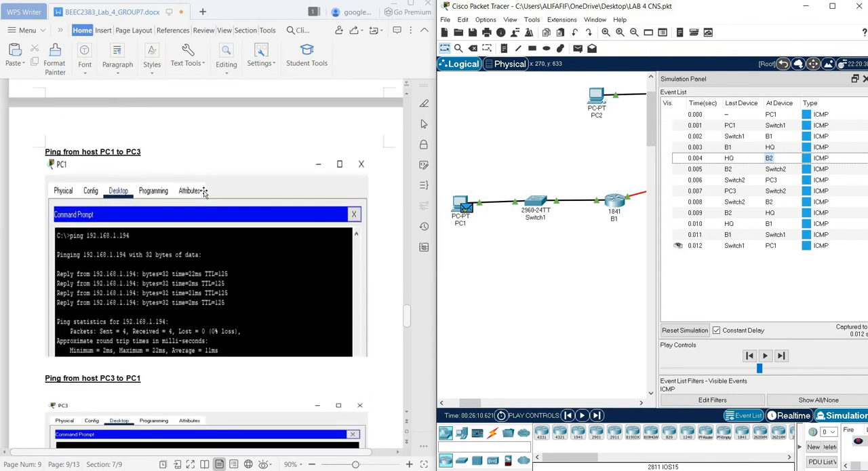
Review the report's screenshot of the ping from PC3 to PC1 and the topology diagram under Simulation of Packet Tracer
scroll(203, 193, "down", 6)
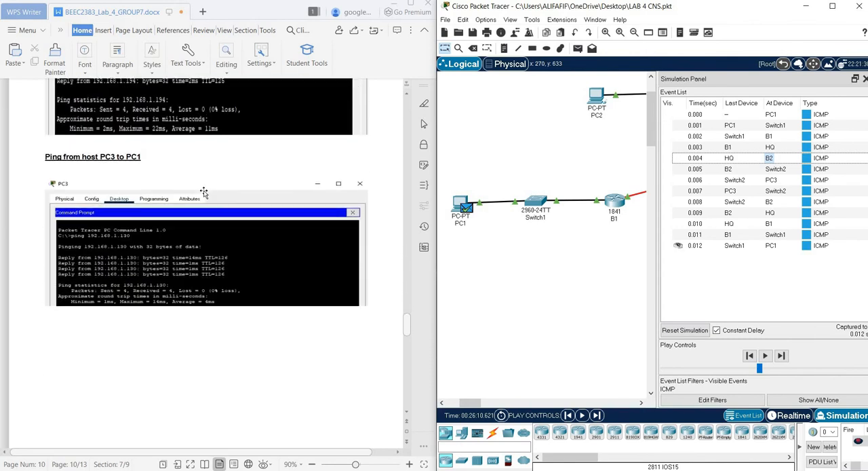
scroll(204, 193, "down", 1)
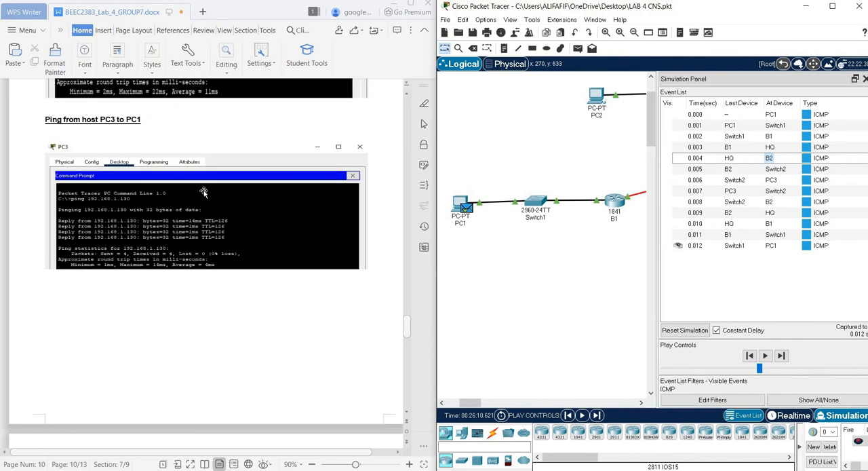
scroll(203, 191, "down", 1)
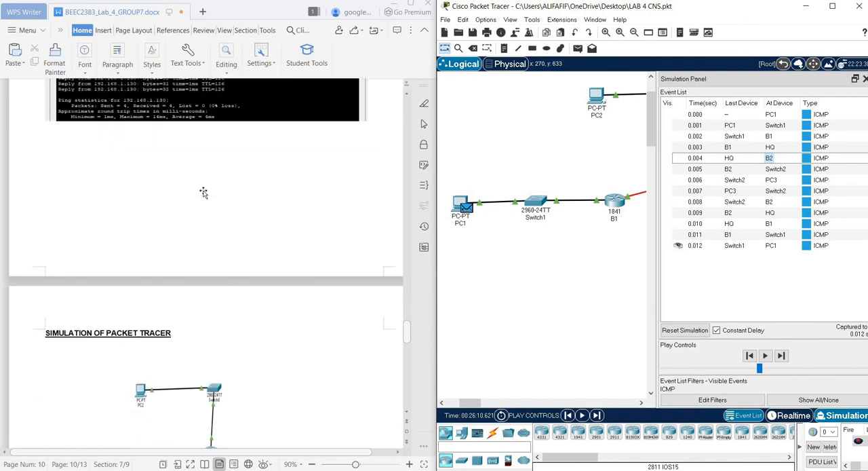
scroll(204, 192, "down", 8)
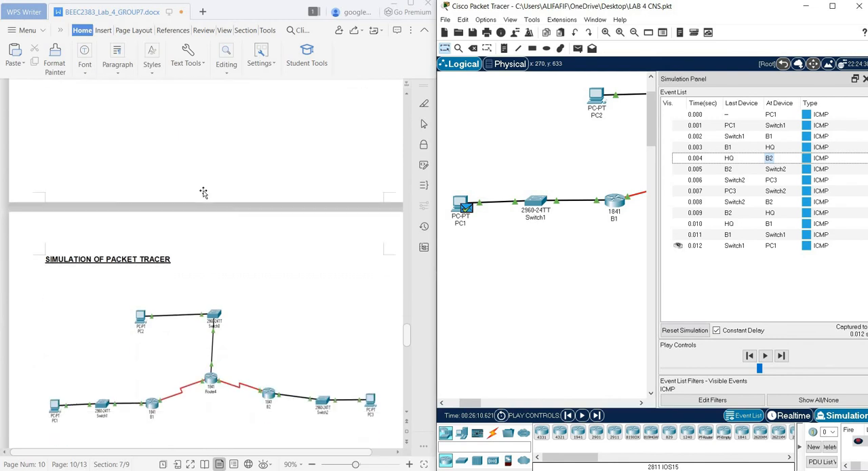
scroll(203, 193, "down", 1)
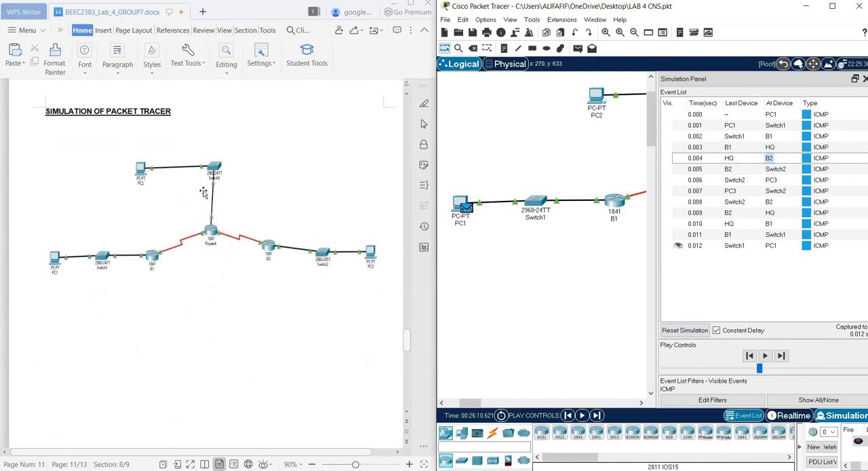
scroll(203, 192, "down", 1)
scroll(204, 193, "up", 1)
scroll(204, 193, "down", 4)
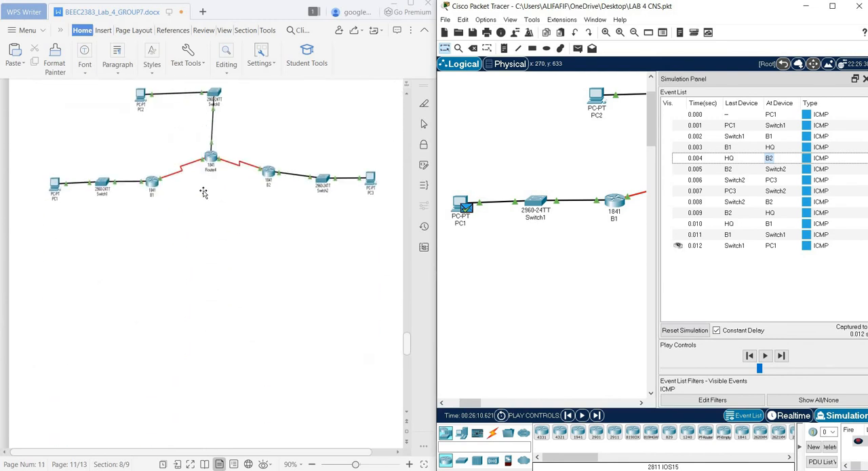
Read the Question & Discussion section on subnetting for PC1, PC2, PC3 and the router links, through to the Conclusion
scroll(203, 193, "down", 10)
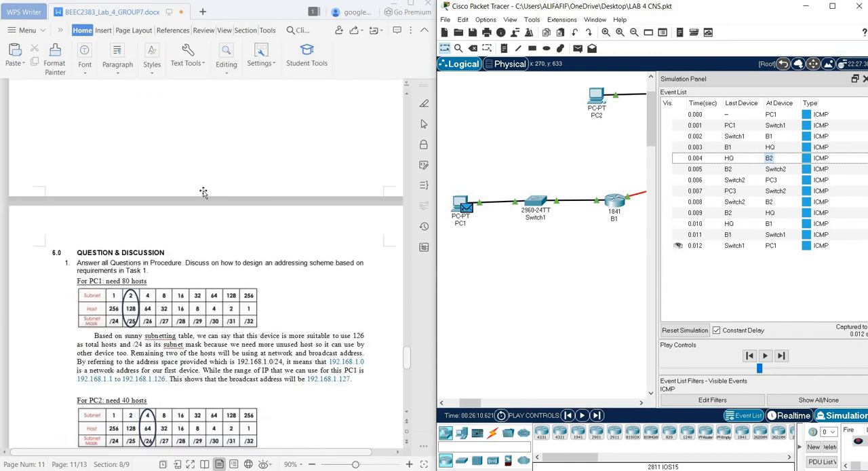
scroll(203, 193, "down", 1)
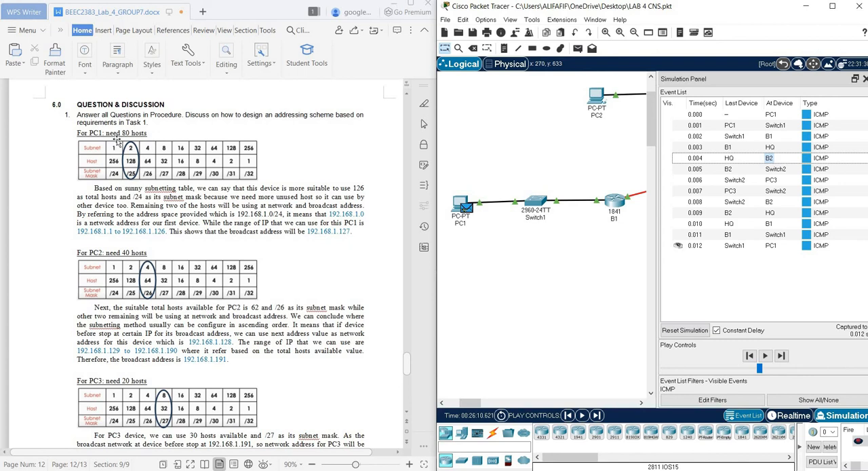
scroll(116, 141, "down", 1)
scroll(407, 353, "up", 1)
scroll(126, 141, "down", 1)
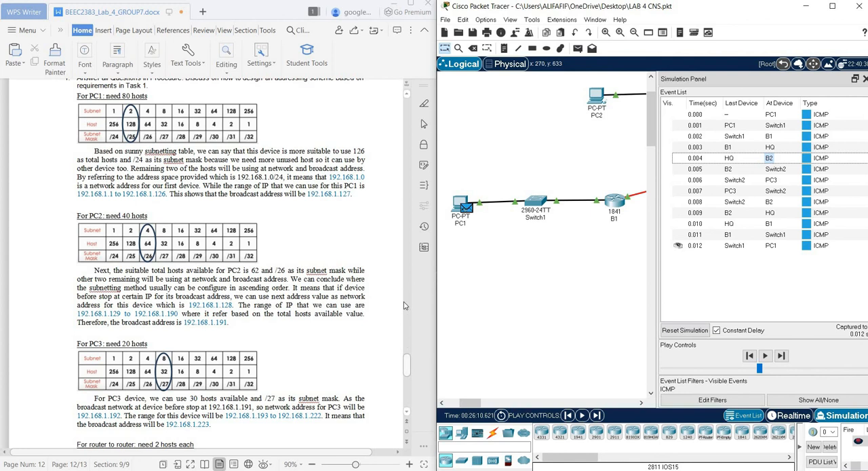
scroll(405, 288, "down", 5)
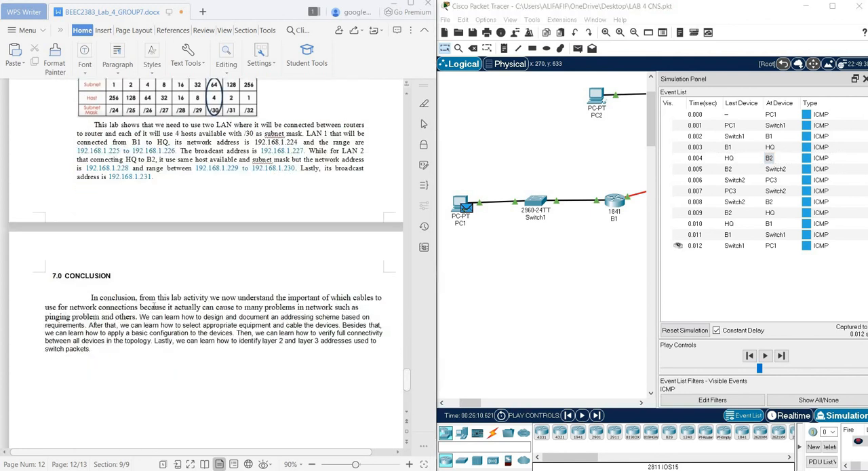